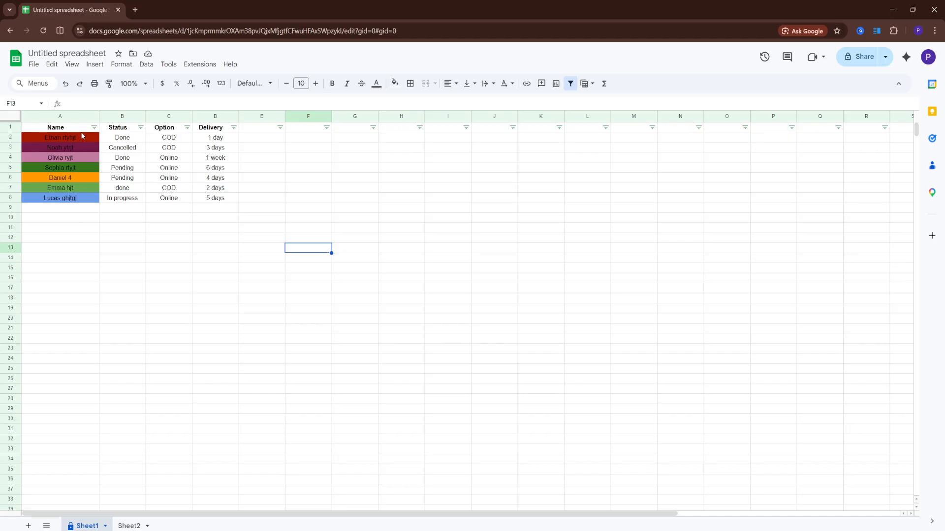
Step: Try to split the names in A2:A8 into columns with a space separator, and undo the split
left_click_drag(81, 137, 88, 201)
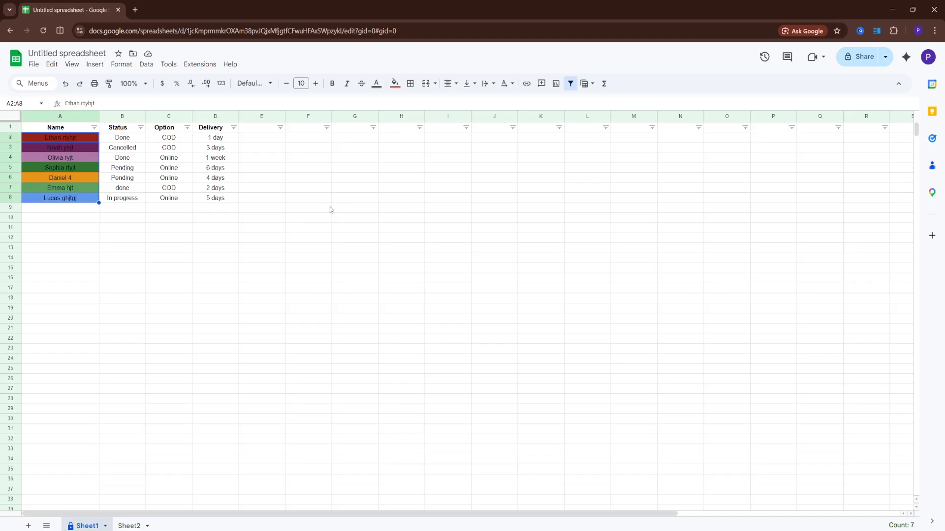
left_click(147, 64)
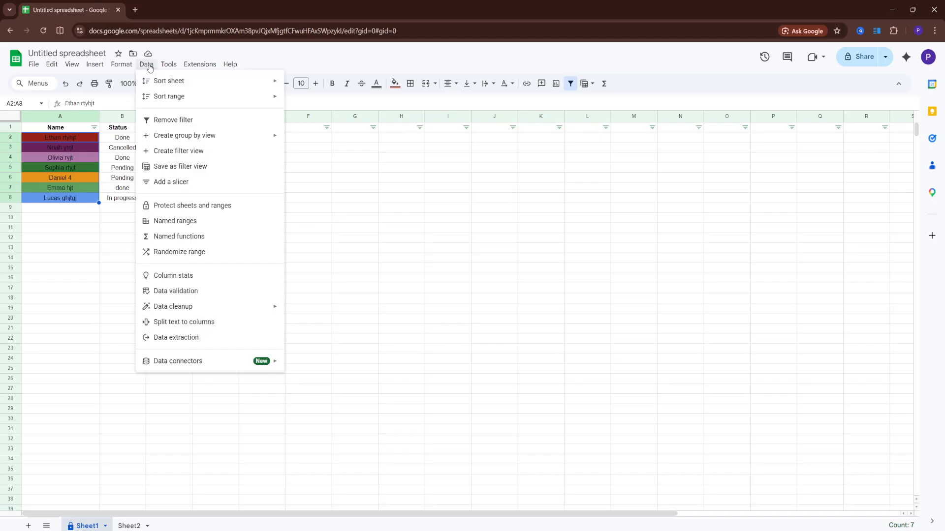
left_click(210, 324)
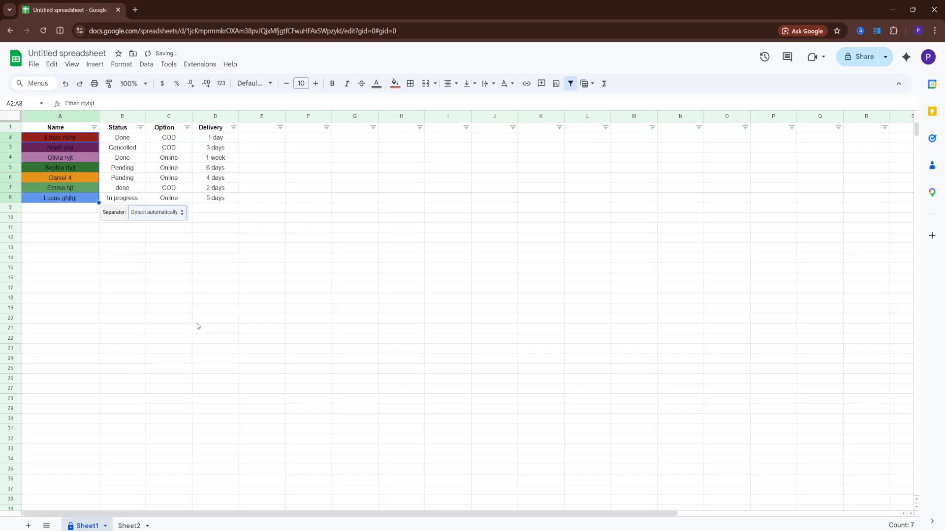
left_click(173, 215)
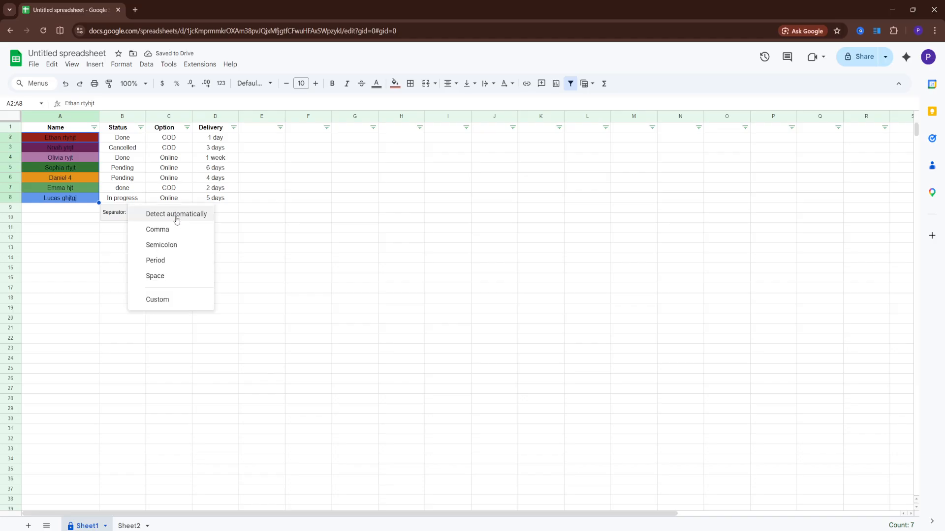
left_click(175, 276)
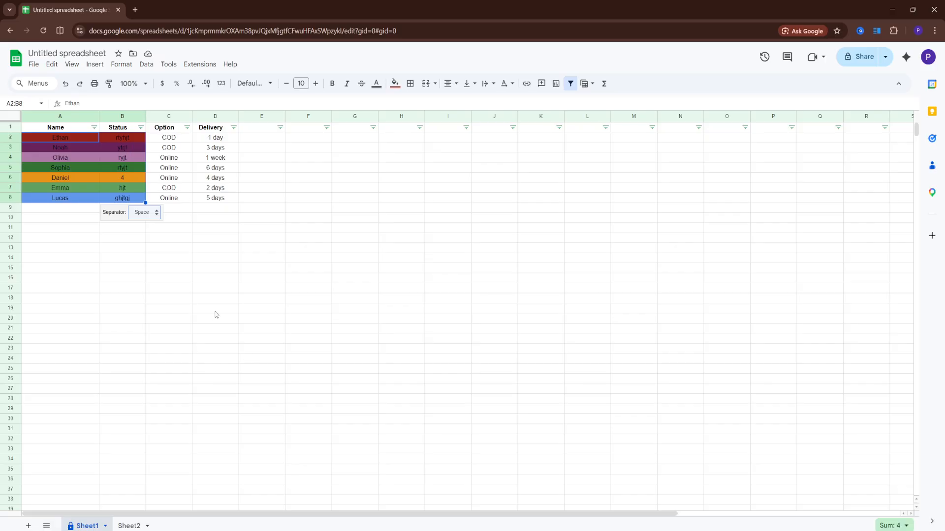
key("ctrl+z")
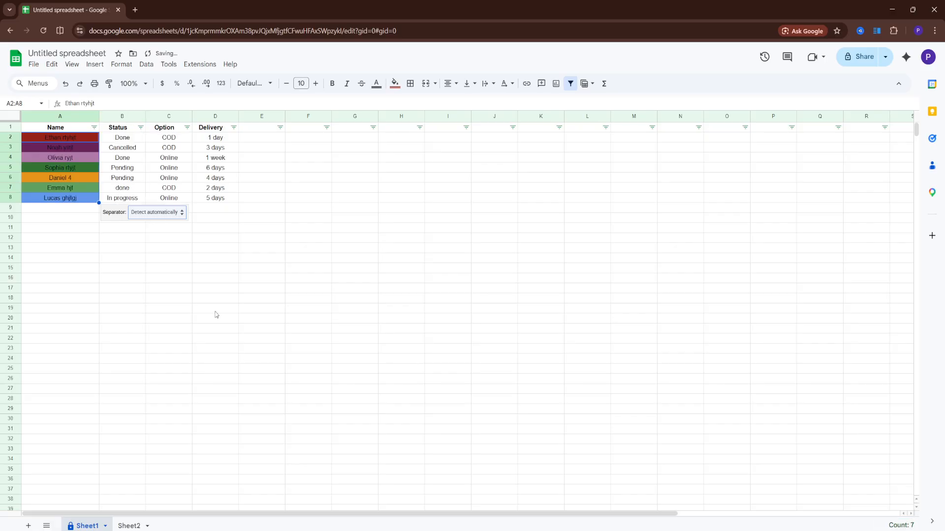
left_click(251, 292)
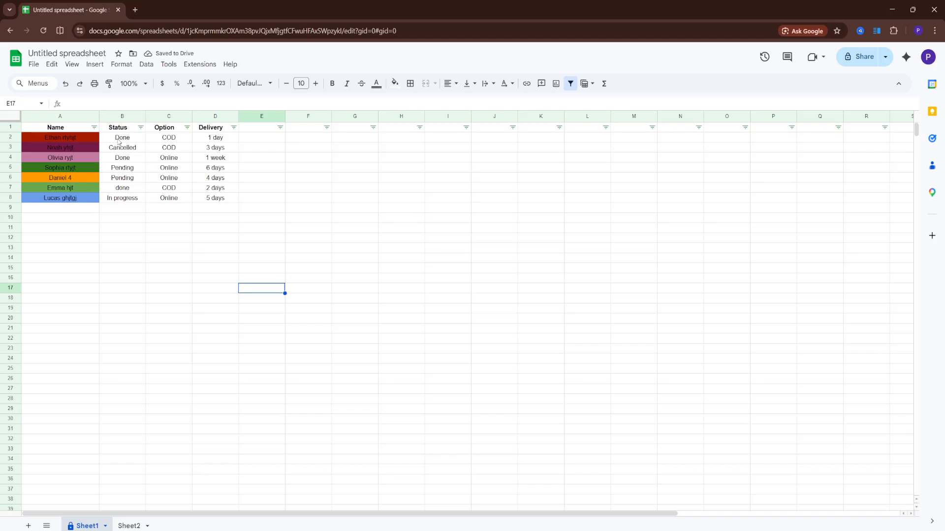
Step: Move the Status, Option and Delivery data from B1:D8 to C1:E8 and split the names in A2:A8 by space
left_click_drag(124, 130, 206, 204)
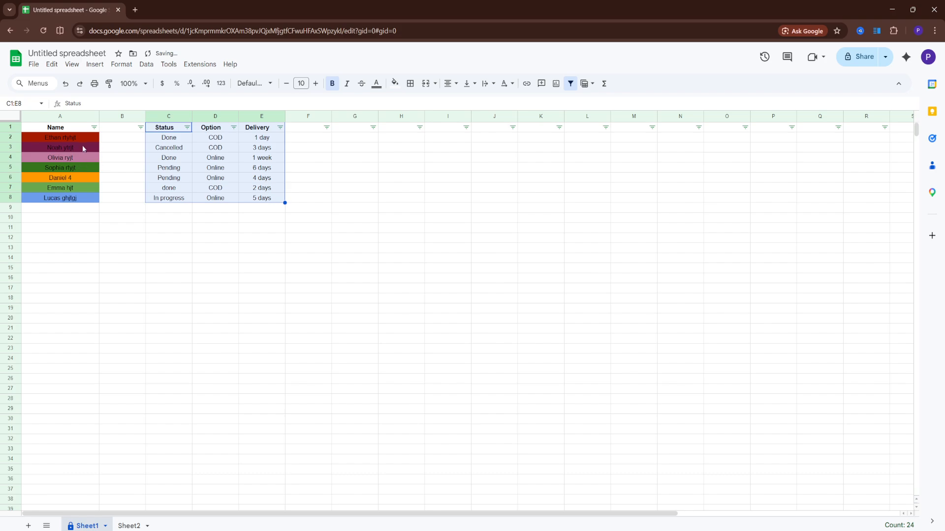
left_click_drag(85, 140, 69, 201)
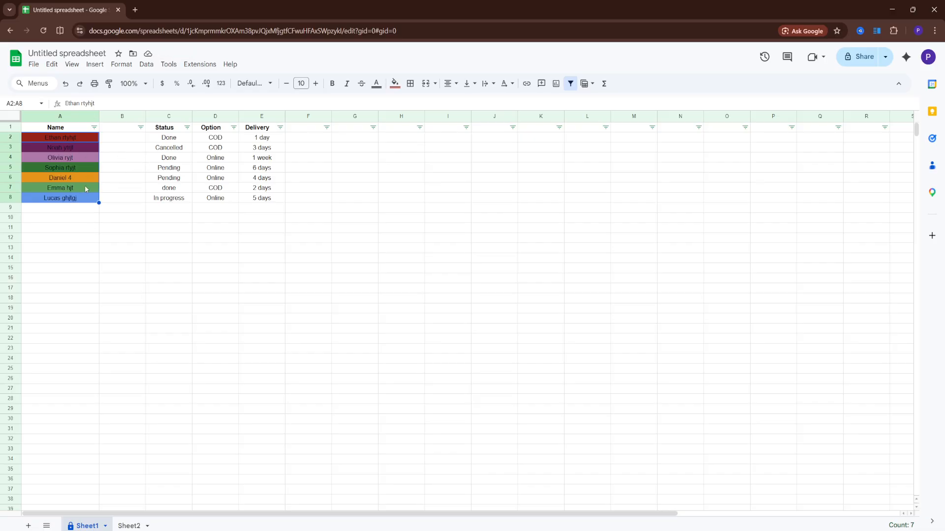
left_click(146, 65)
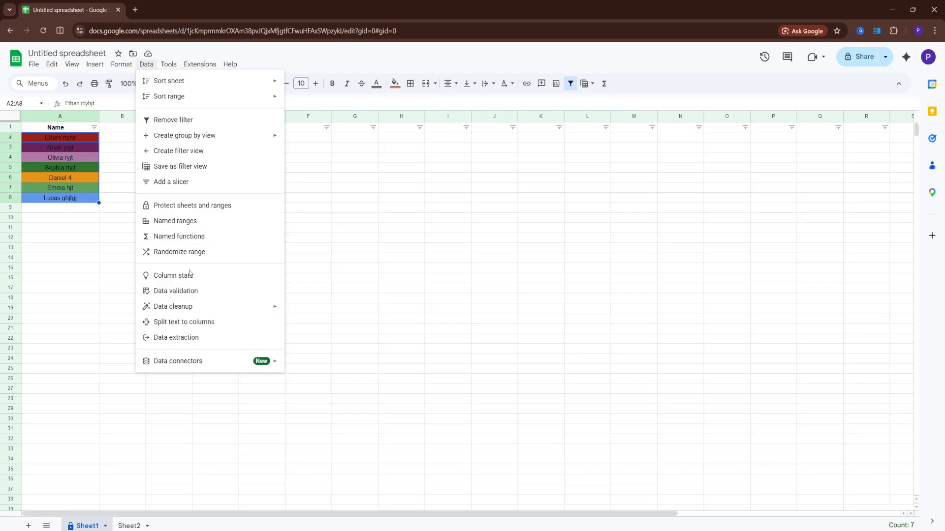
left_click(185, 325)
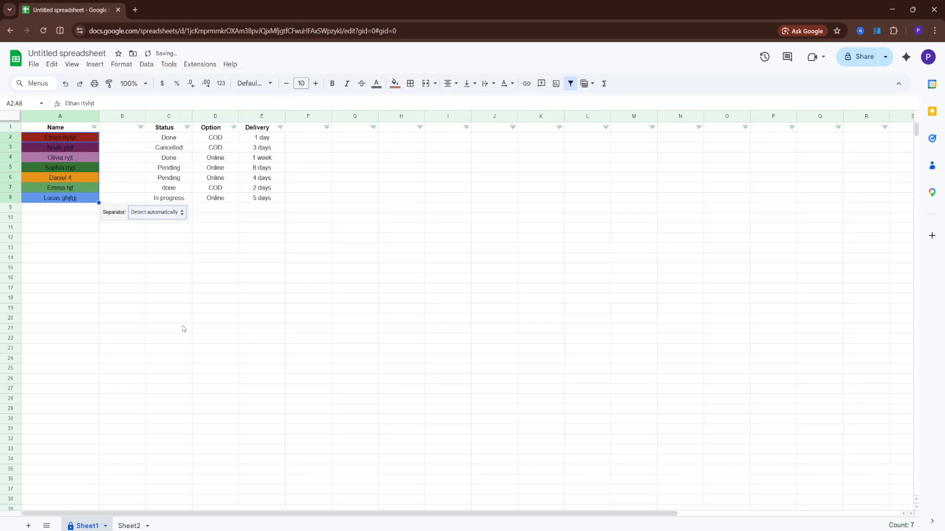
left_click(166, 221)
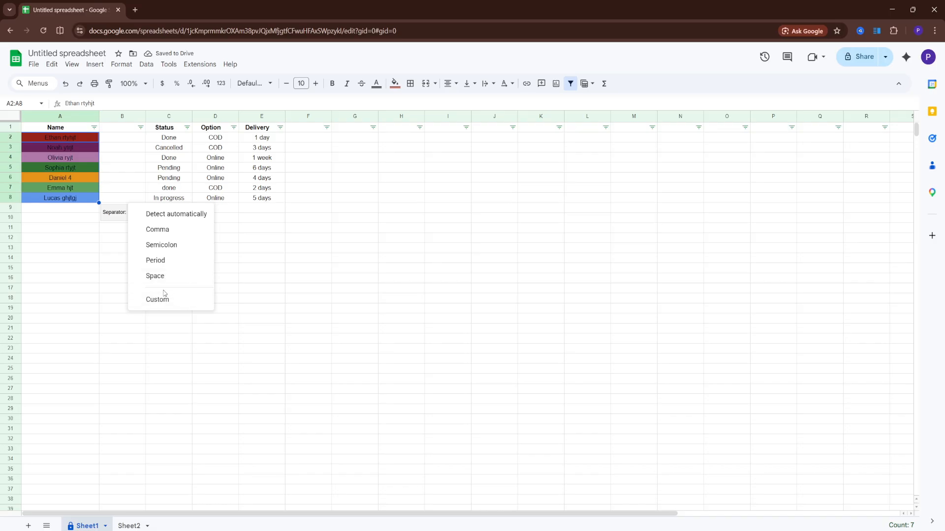
left_click(169, 276)
left_click(261, 268)
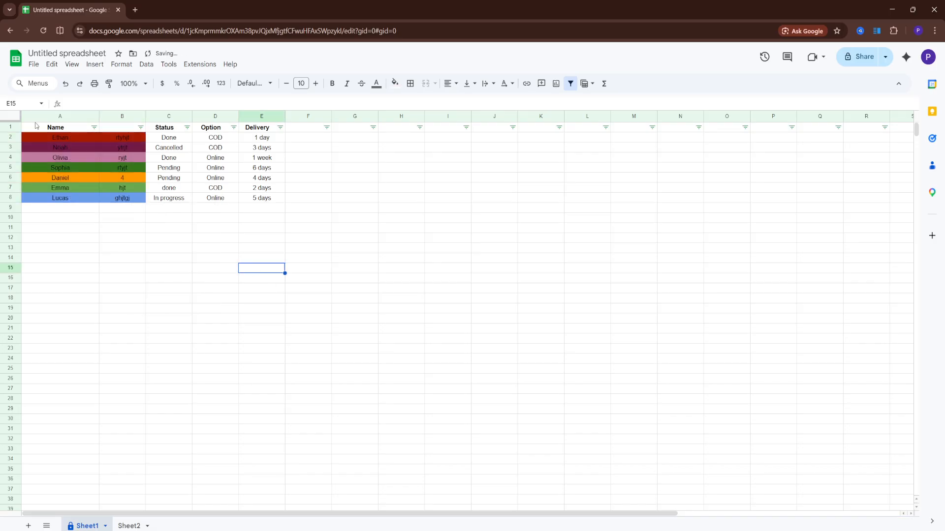
left_click(122, 140)
left_click(75, 140)
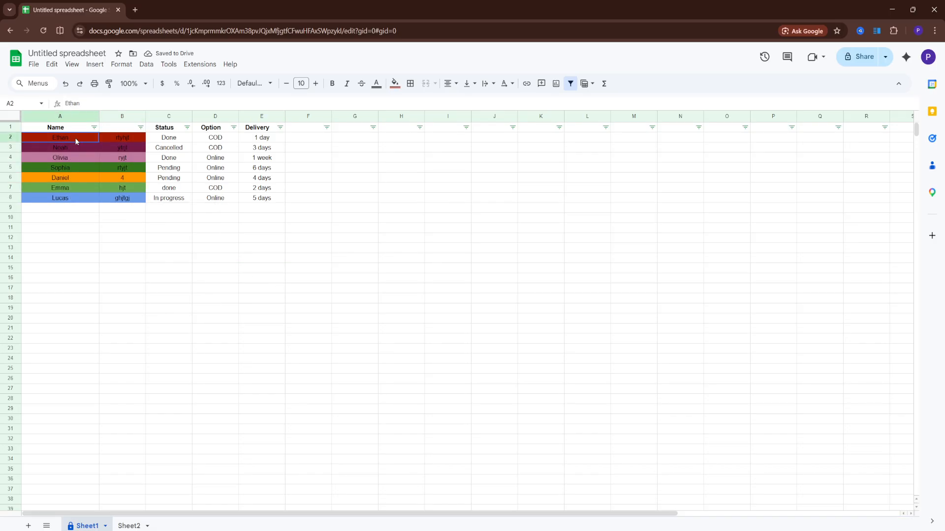
left_click_drag(75, 141, 78, 200)
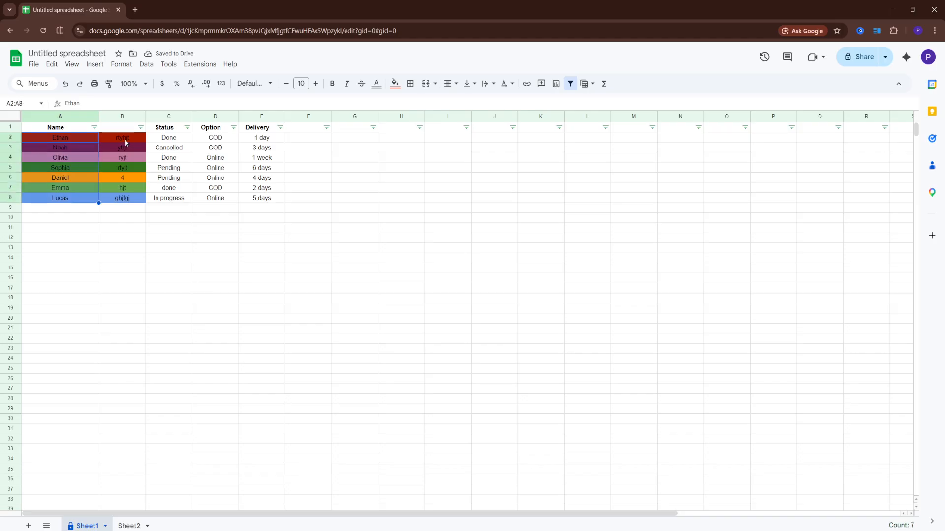
left_click_drag(125, 143, 127, 198)
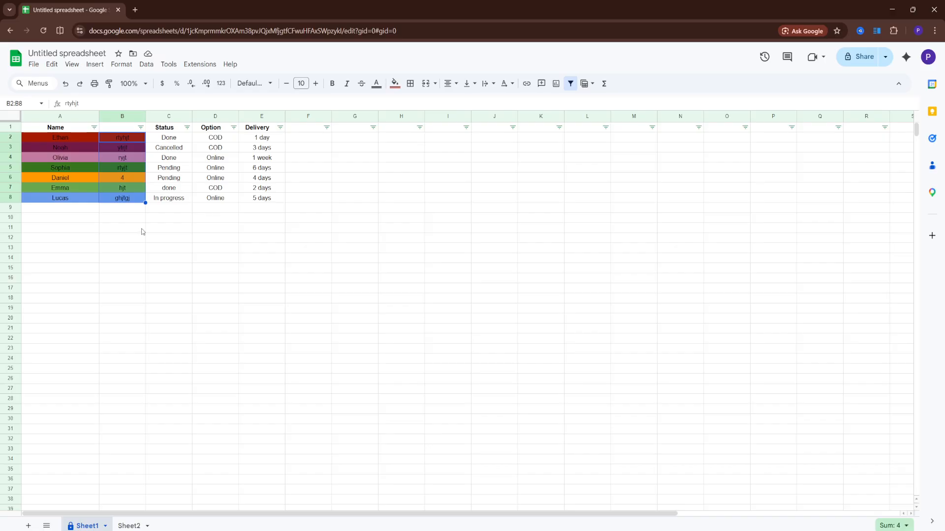
left_click(142, 209)
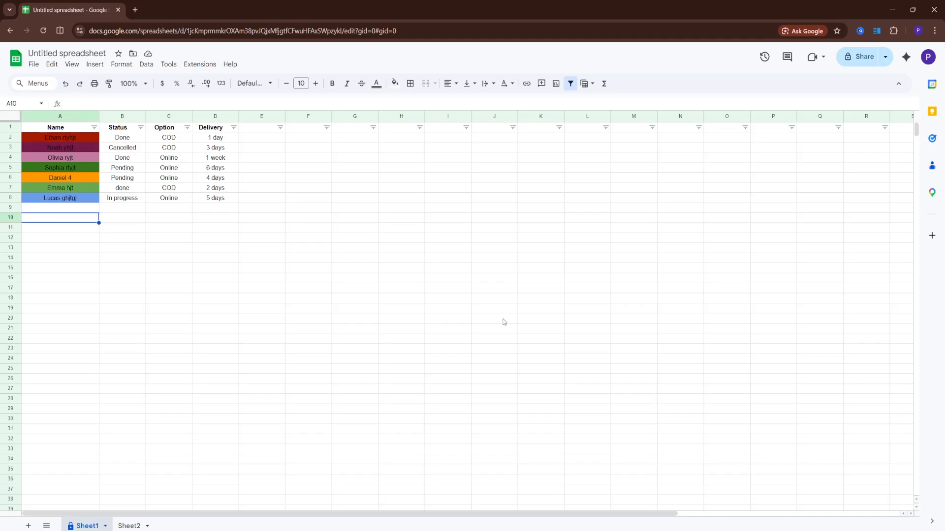
left_click(317, 160)
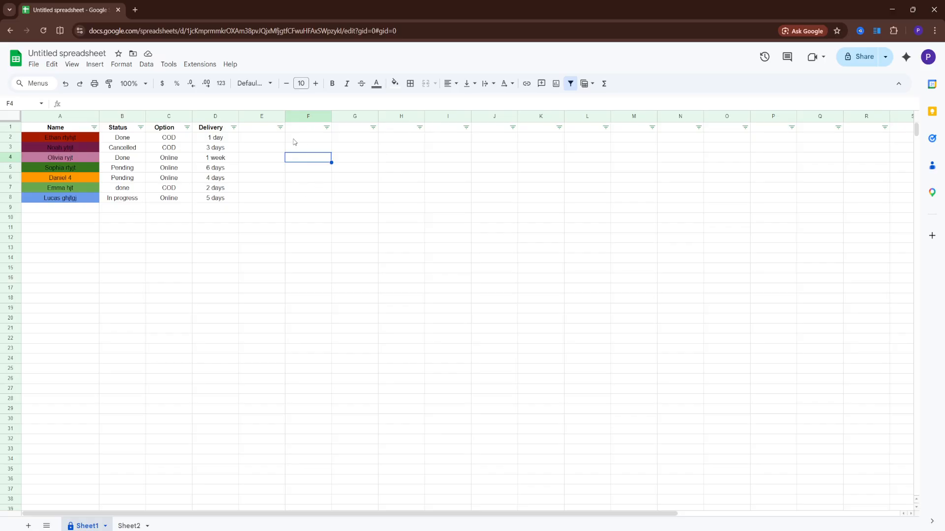
Step: Enter the formula =SPLIT(A2, " ") in cell E2 and widen column E
left_click(278, 142)
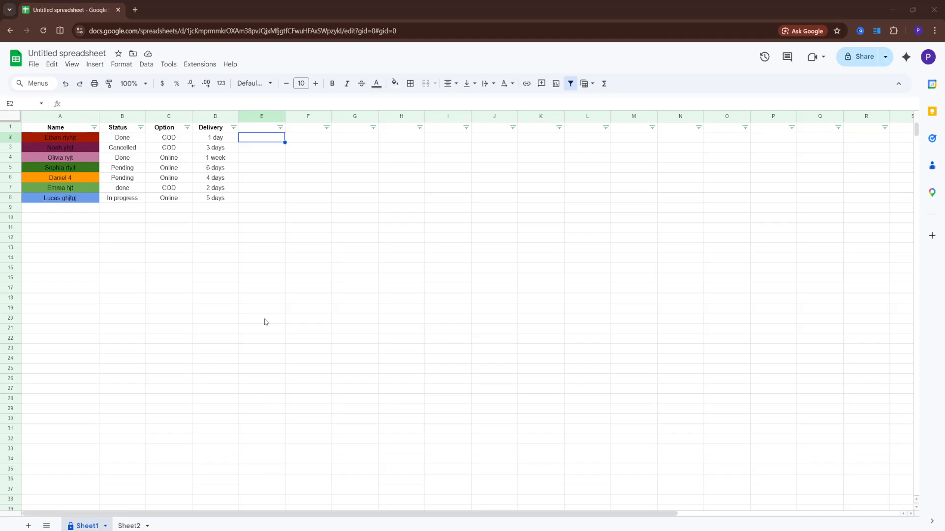
double_click(268, 139)
type("=SPLIT(A2, \" \")")
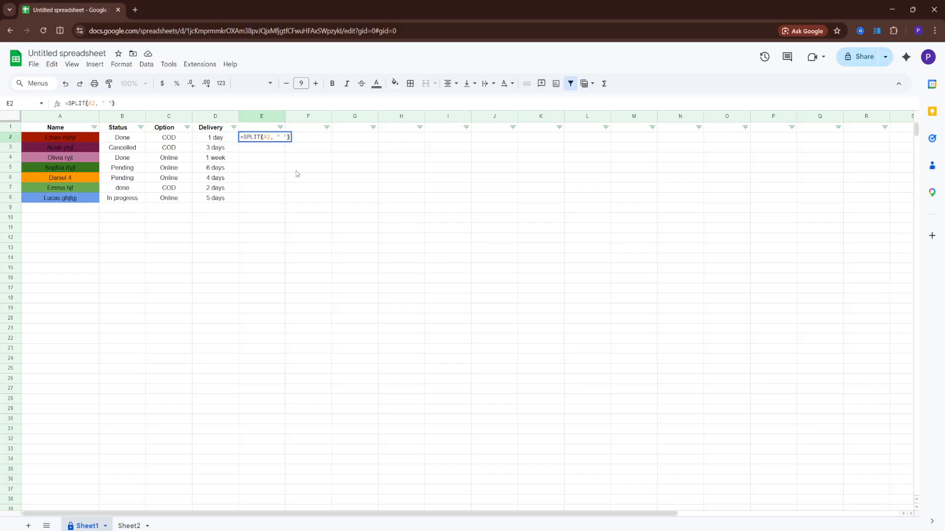
left_click_drag(285, 117, 314, 116)
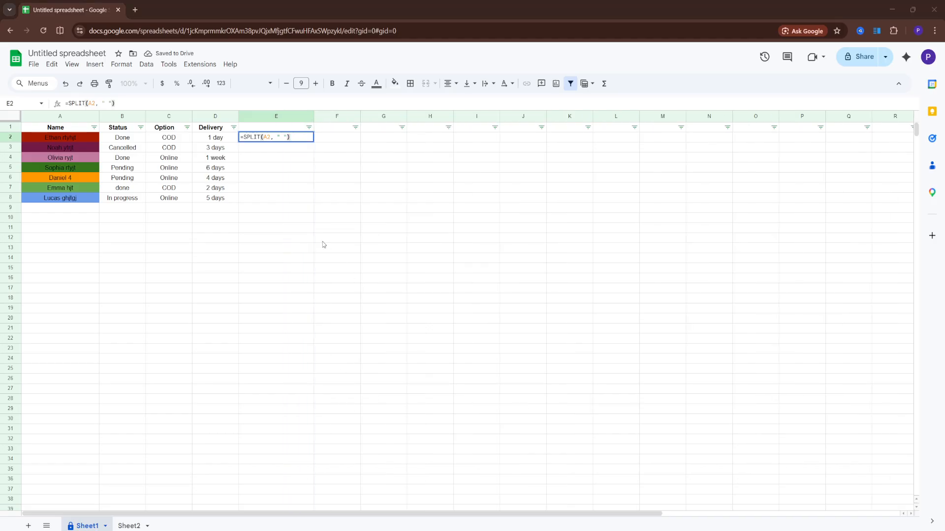
left_click(299, 136)
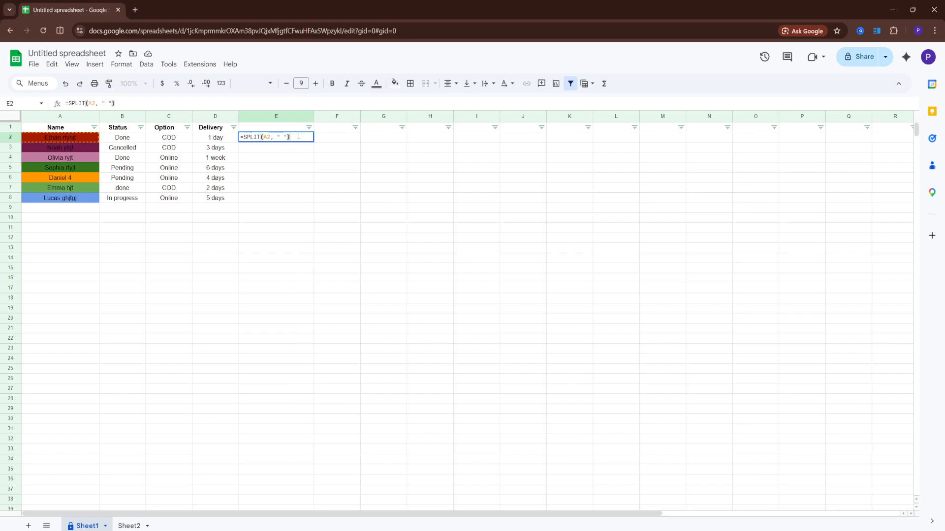
key("Return")
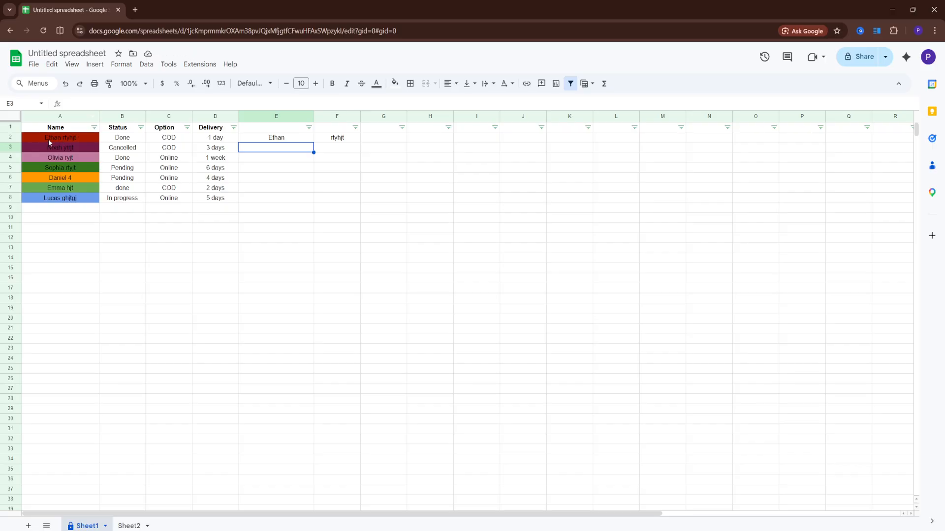
Step: Examine the formula cell E2 and the neighbouring split part in F2
left_click(304, 139)
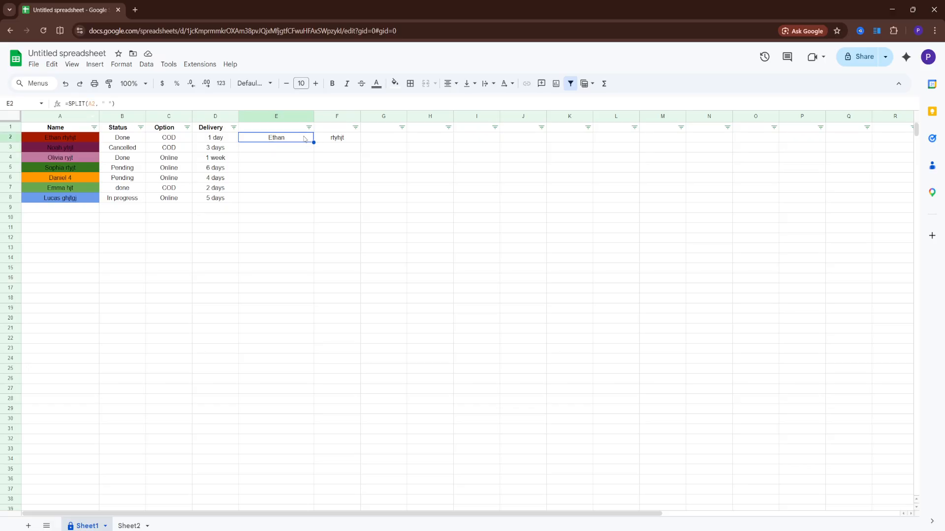
left_click(336, 139)
left_click(312, 140)
left_click(336, 140)
left_click(278, 141)
left_click(335, 140)
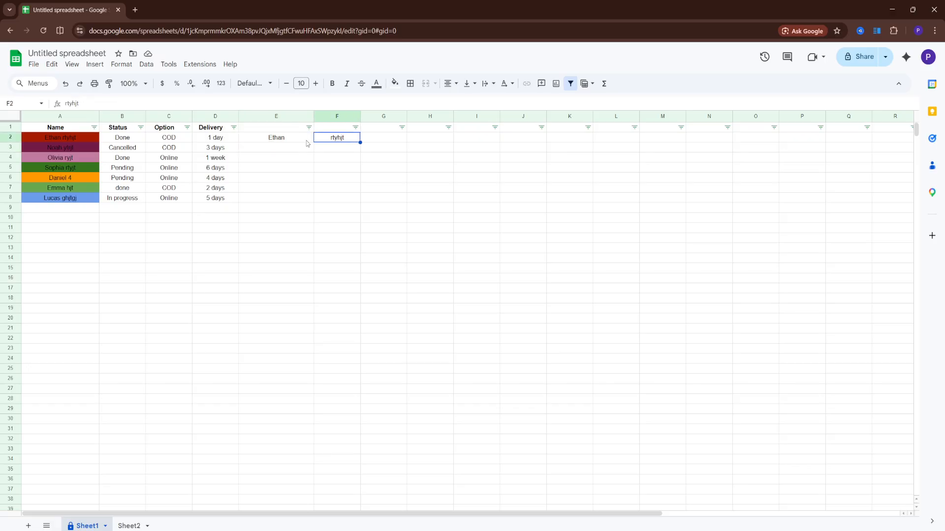
left_click(306, 140)
left_click(335, 139)
left_click(297, 140)
left_click(350, 138)
Step: Fill the SPLIT formula from E2 down to row 8 for the remaining names
left_click_drag(289, 141, 328, 142)
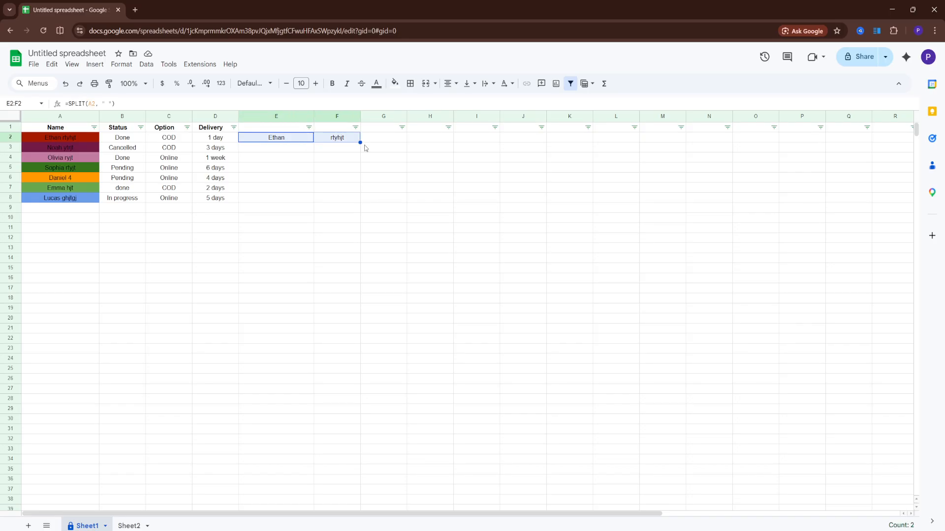
left_click(287, 145)
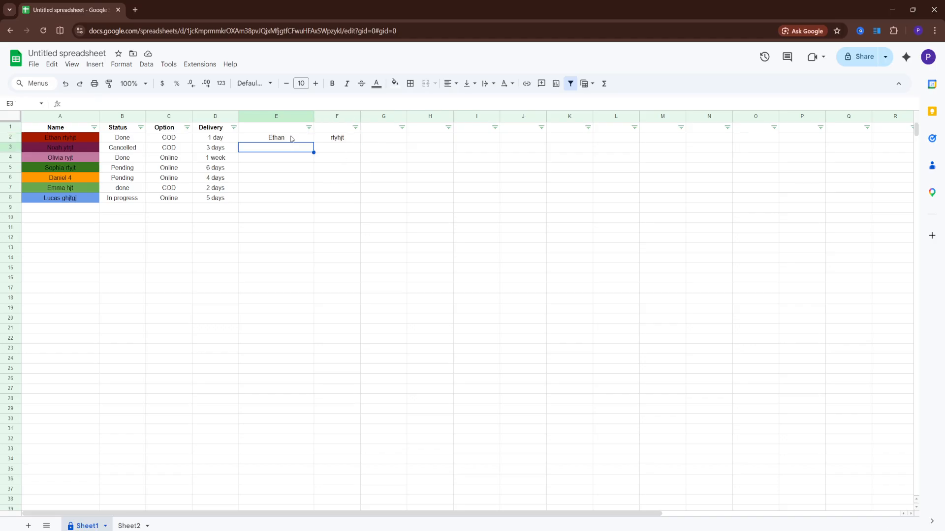
left_click_drag(291, 139, 362, 199)
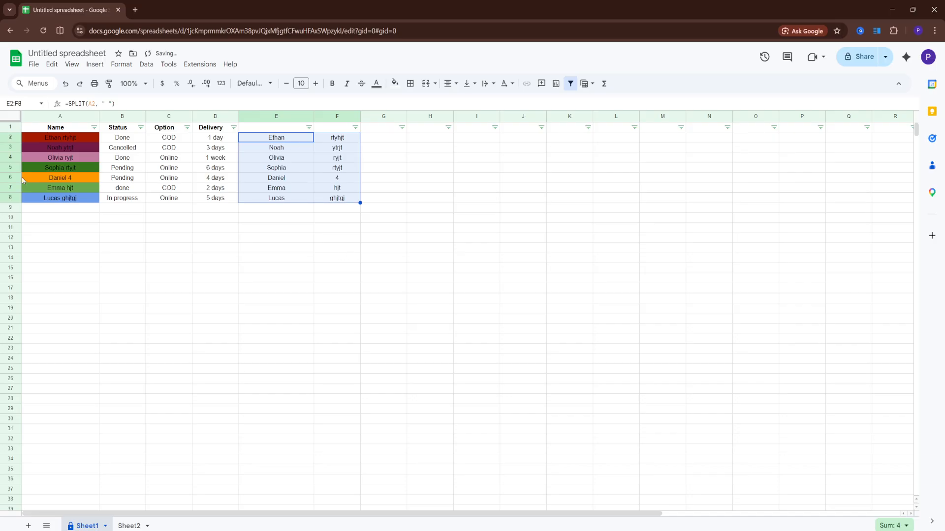
left_click(85, 148)
left_click(78, 157)
left_click(77, 168)
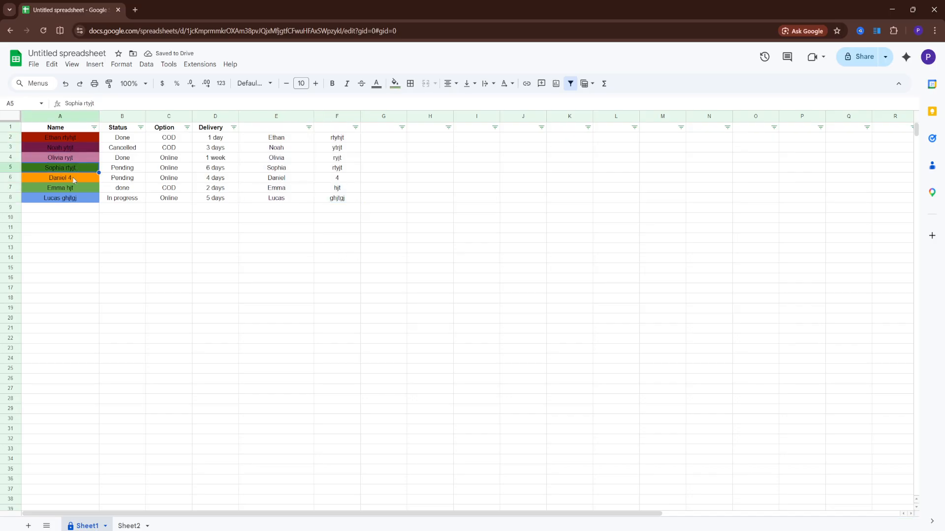
left_click(74, 180)
left_click_drag(71, 183, 69, 191)
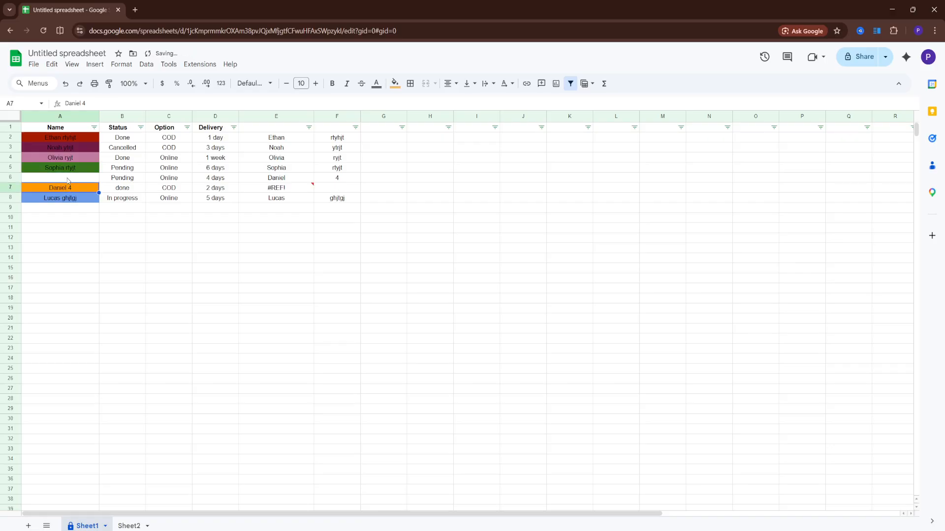
key("ctrl+z")
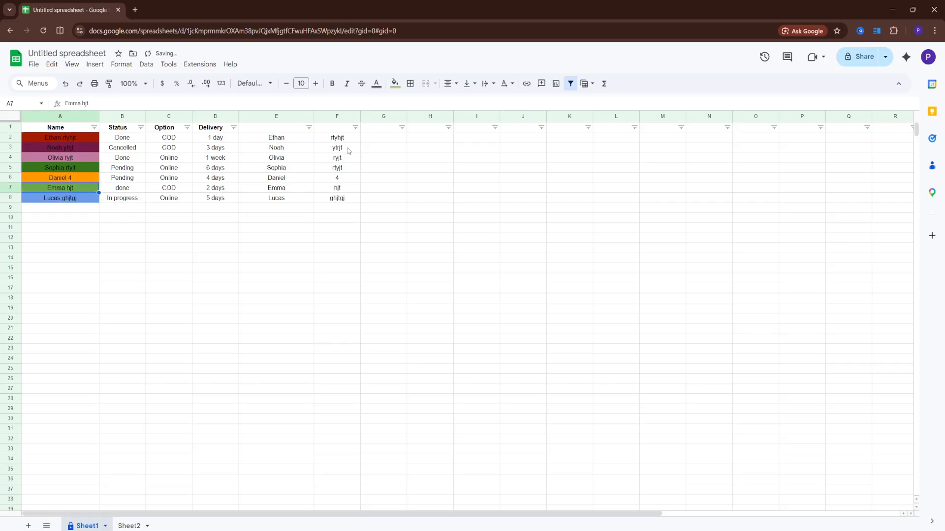
left_click(416, 221)
Step: Review the complete SPLIT formula stored in cell E2
left_click(269, 142)
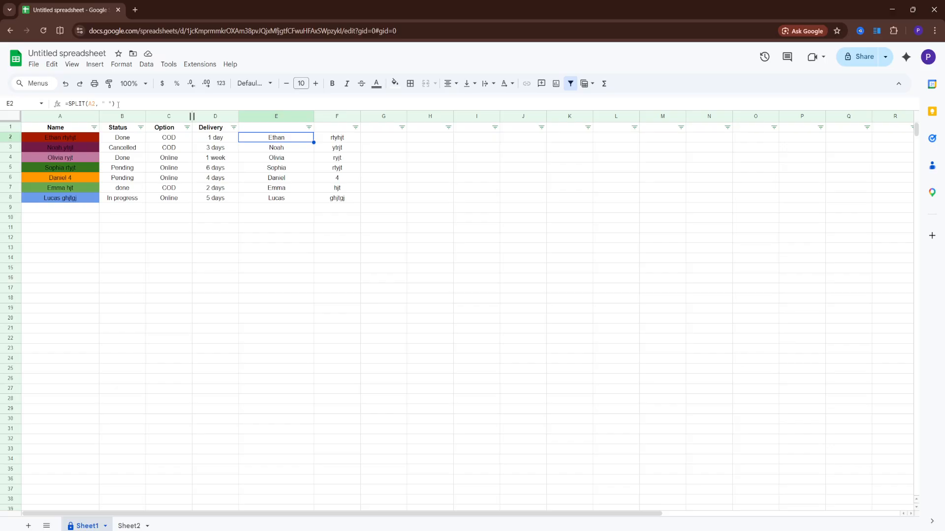
left_click_drag(119, 104, 64, 103)
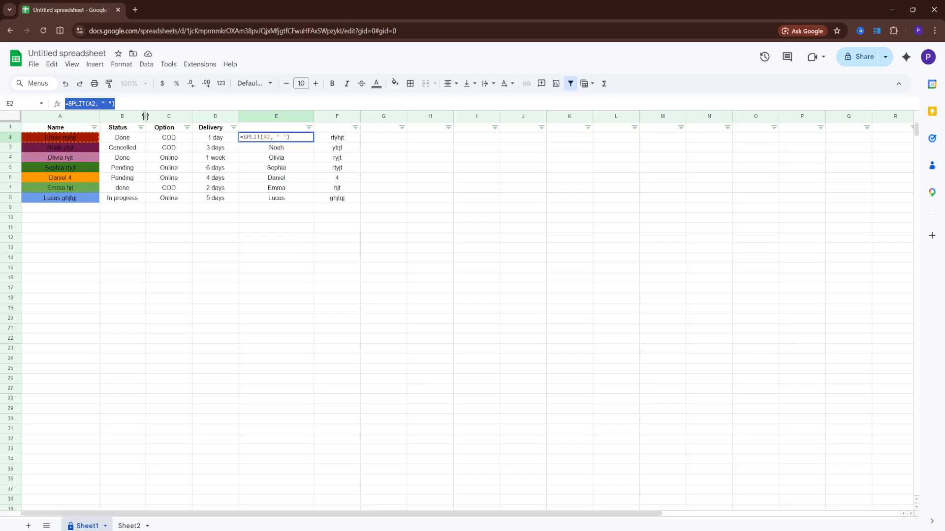
left_click(446, 191)
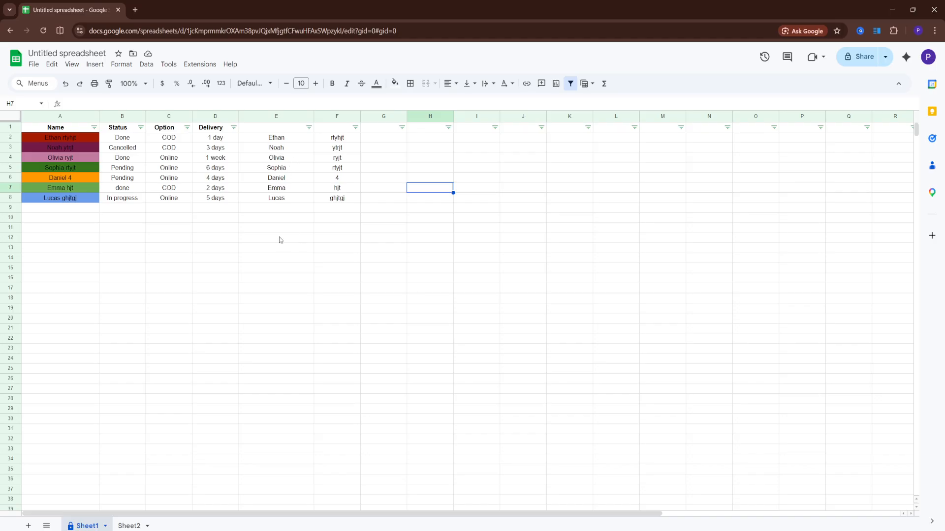
left_click(393, 148)
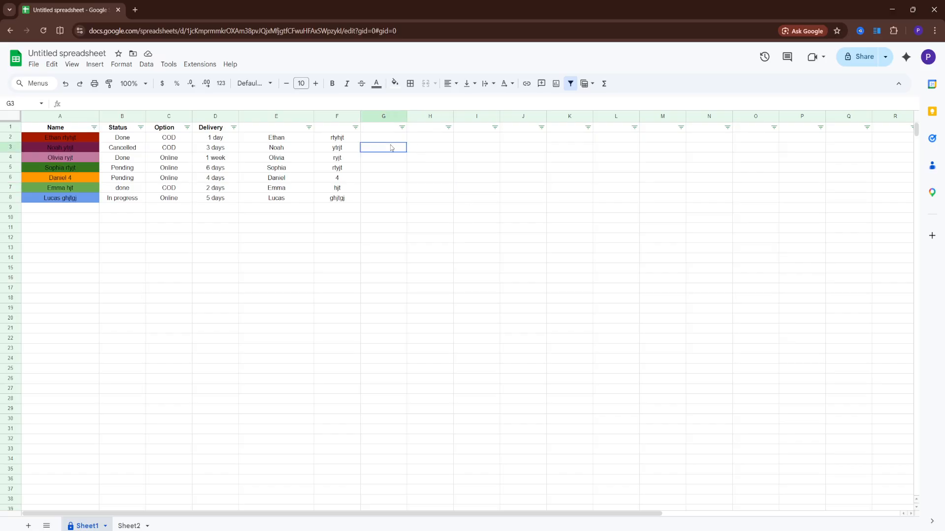
Step: Enter the formula =LEFT(A2, FIND(" ", A2)-1) in cell H2 and widen column H
left_click(429, 139)
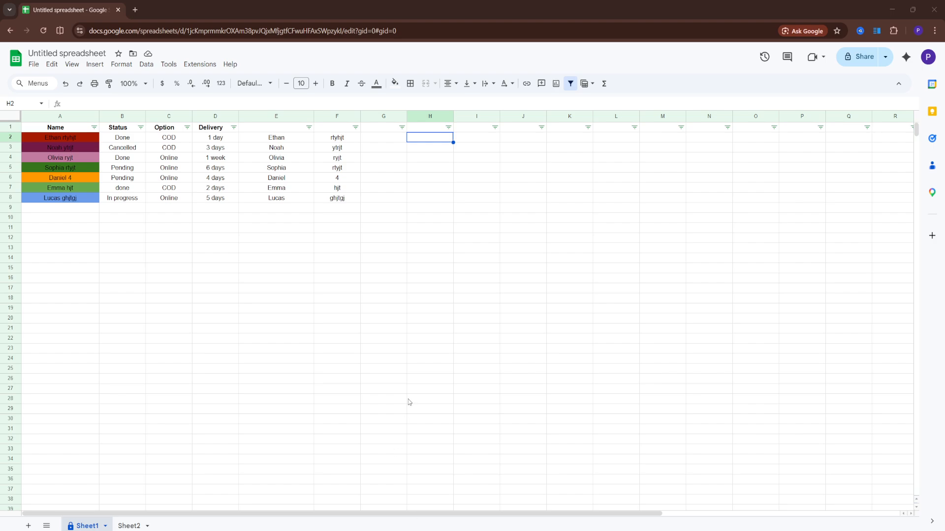
double_click(426, 138)
type("=LEFT(A2, FIND(\" \", A2)-1)")
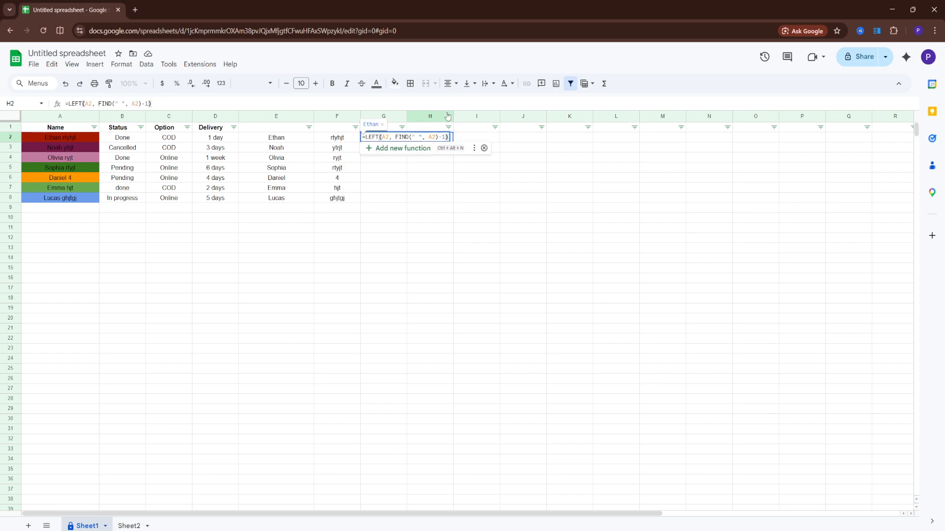
left_click_drag(450, 116, 530, 117)
left_click(442, 140)
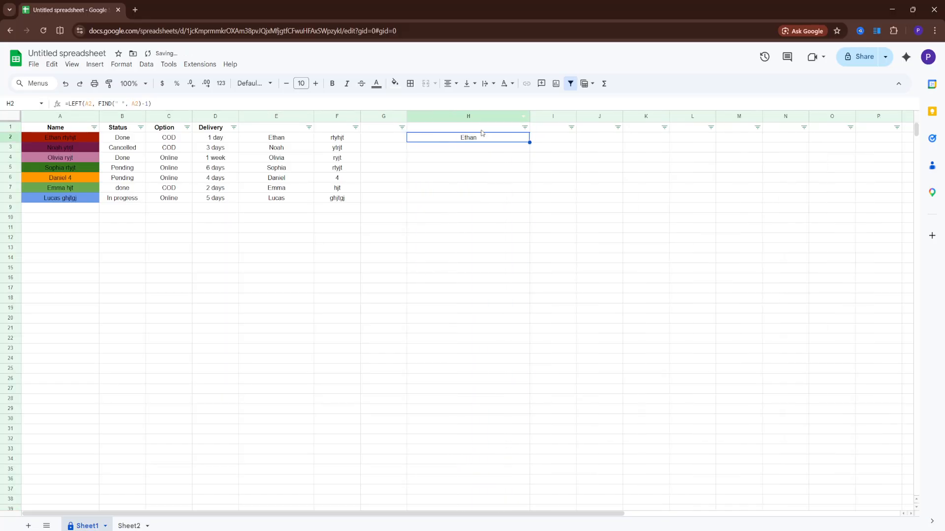
Step: Check the LEFT formula in H2 and fill it down through H8 for the remaining names
double_click(486, 138)
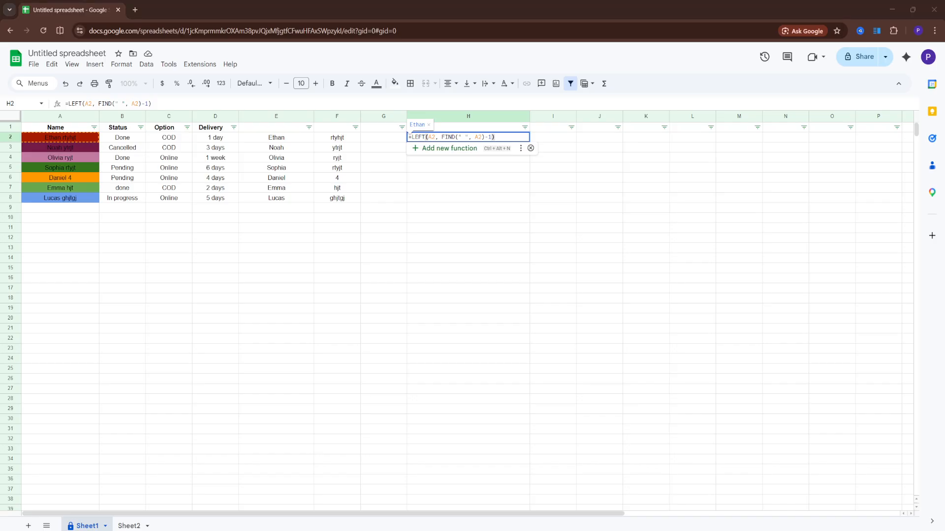
left_click(424, 159)
left_click(446, 140)
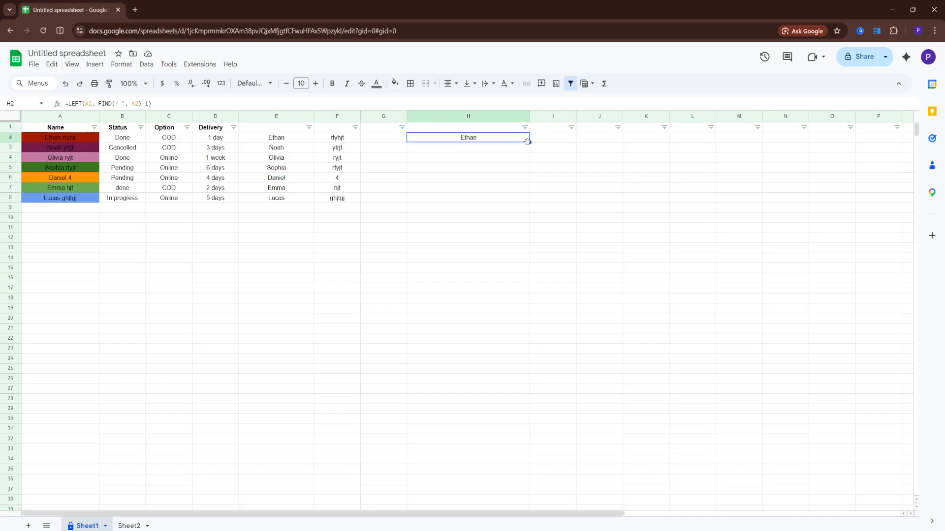
left_click_drag(529, 142, 528, 201)
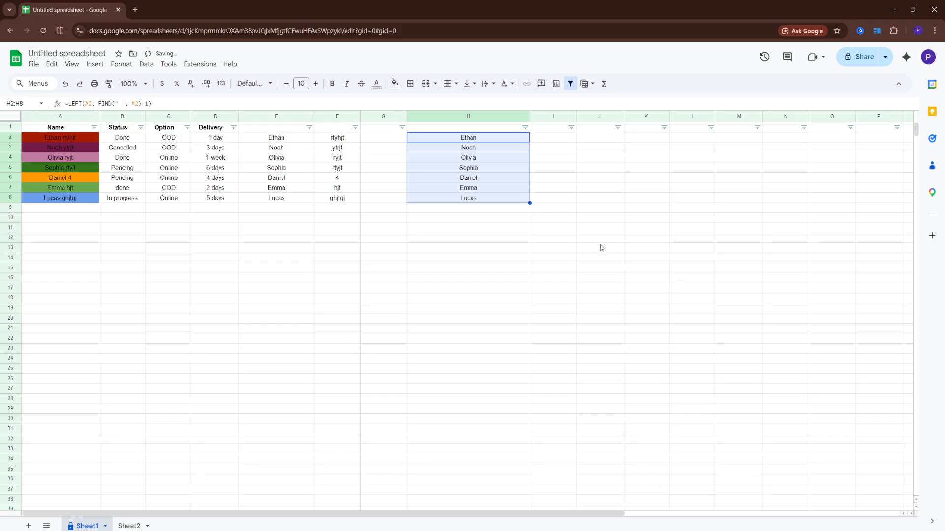